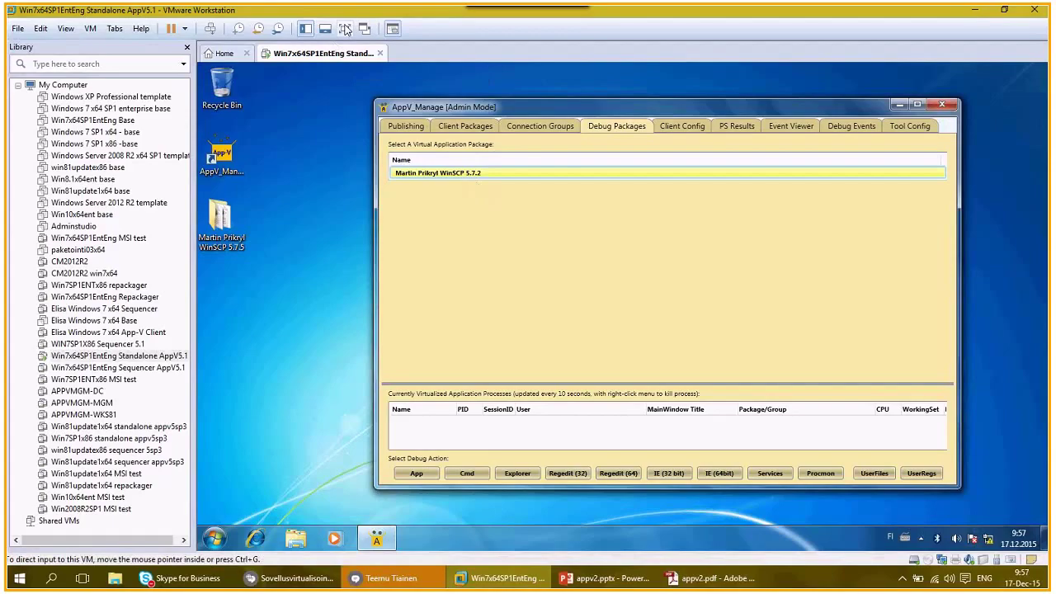
# - Show the virtual machine in full screen and launch WinSCP from its installed programs
pyautogui.click(345, 30)
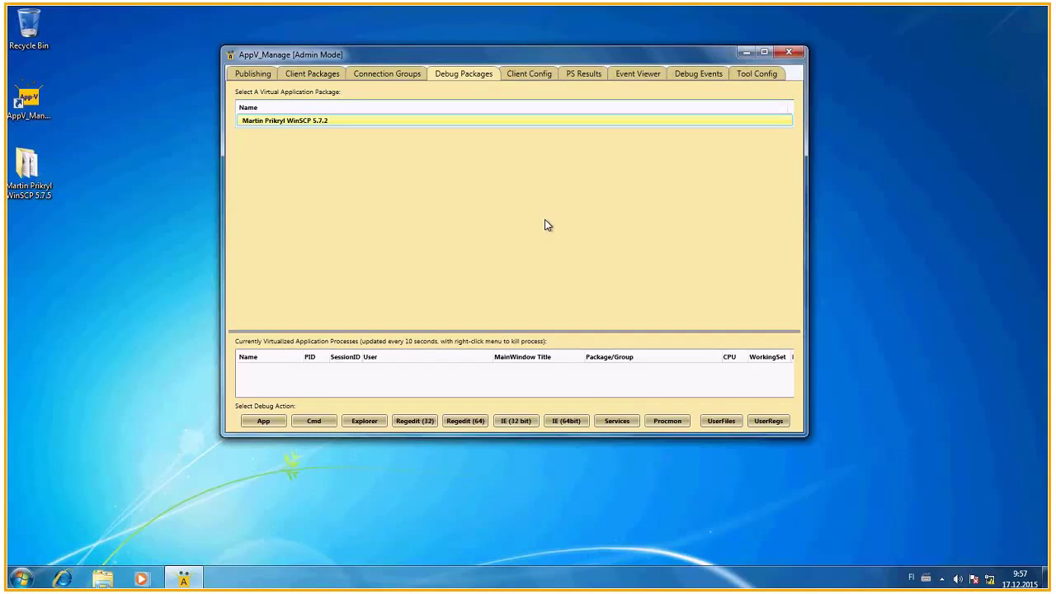
pyautogui.click(22, 578)
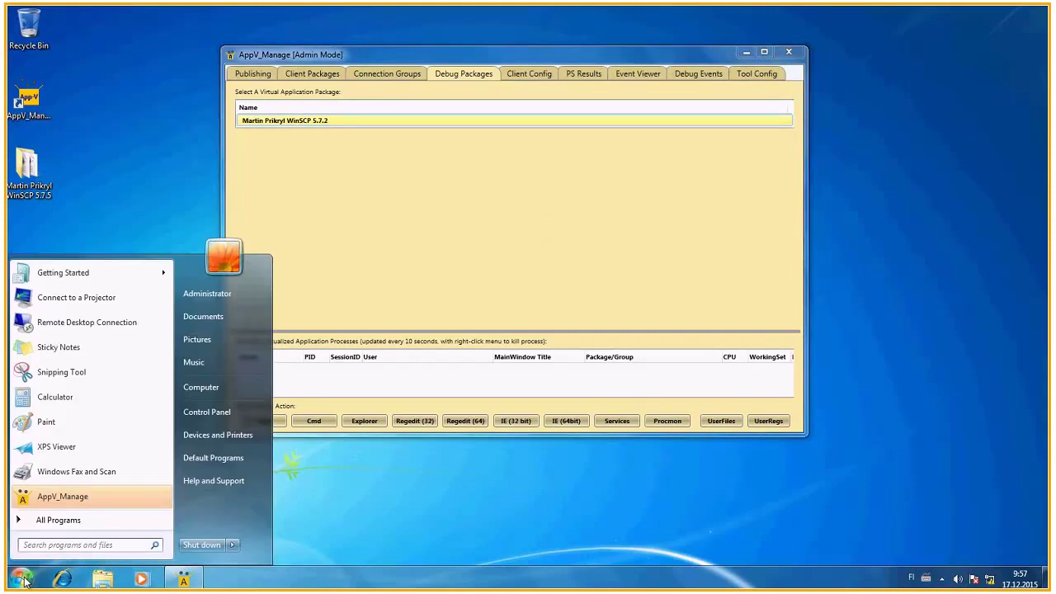
pyautogui.press('Up')
pyautogui.press('Up')
pyautogui.press('Down')
pyautogui.press('Down')
pyautogui.press('Down')
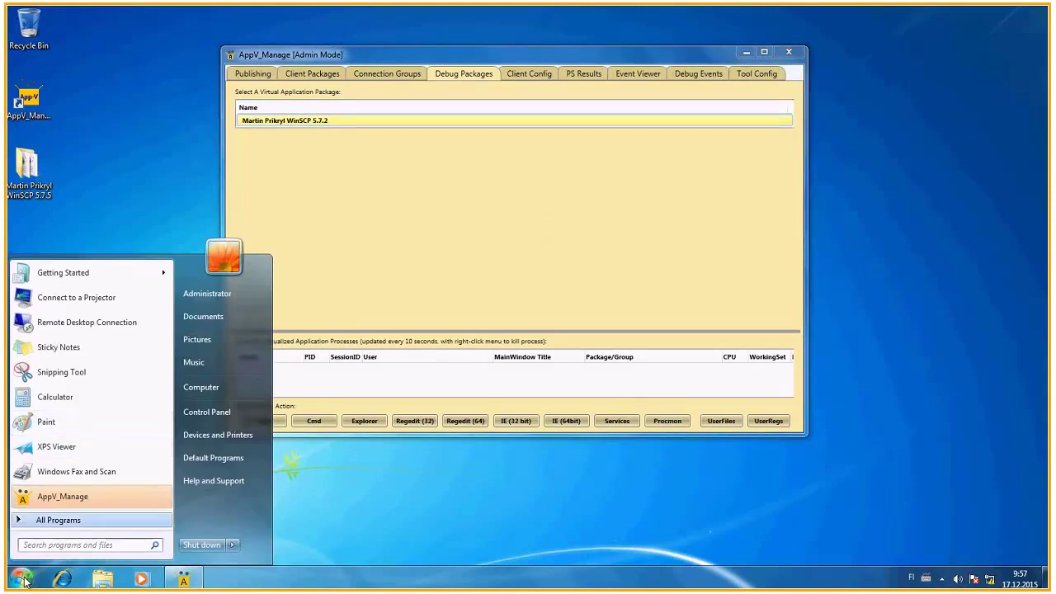
pyautogui.press('Return')
pyautogui.press('Down')
pyautogui.press('Down')
pyautogui.press('Down')
pyautogui.press('Down')
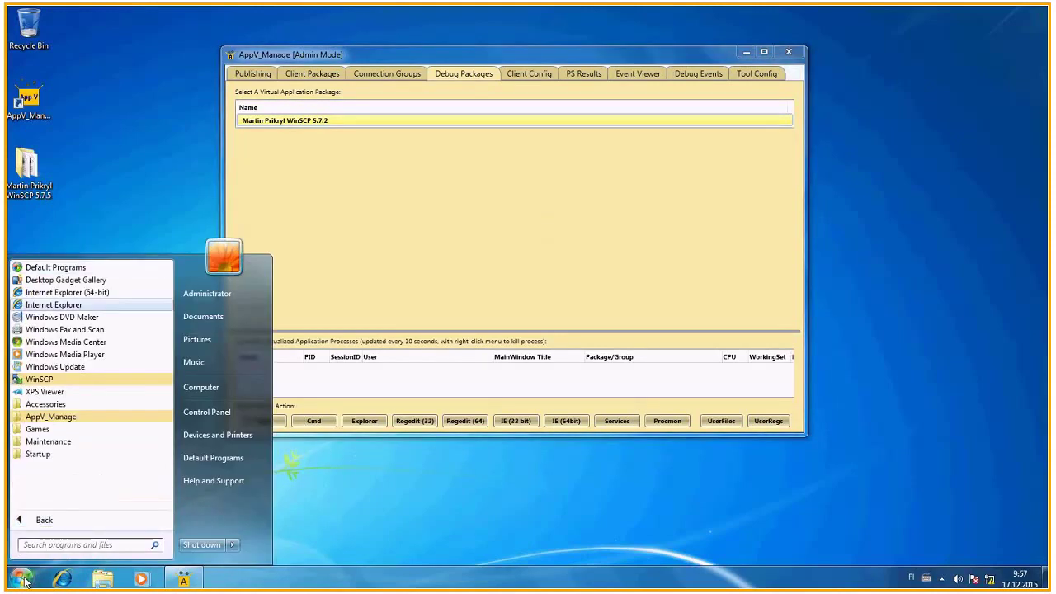
pyautogui.click(23, 578)
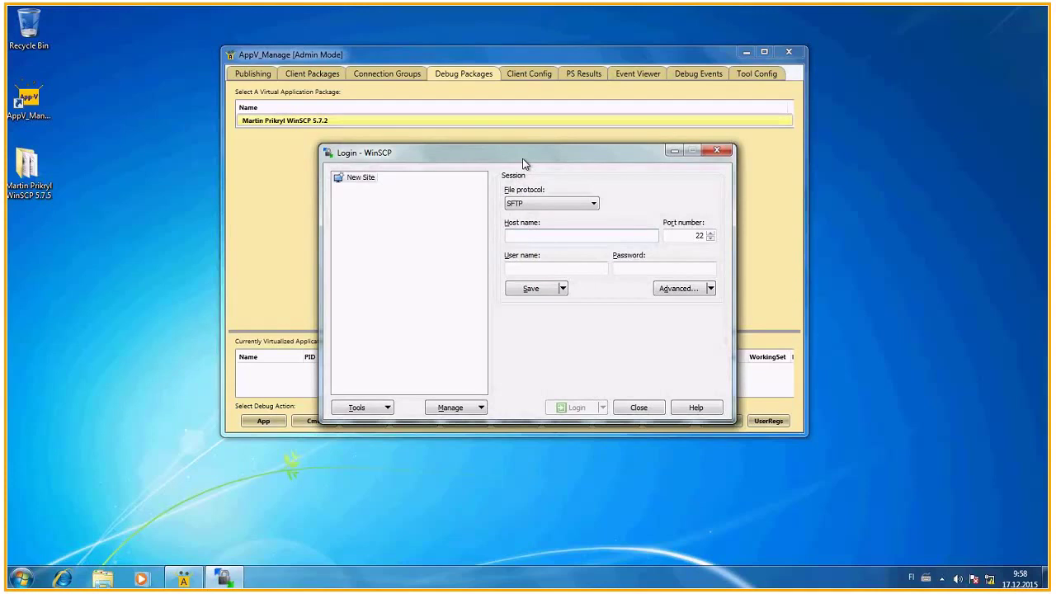
# - Move the WinSCP login window aside to view the virtualized process list, and close WinSCP
pyautogui.moveTo(523, 164); pyautogui.dragTo(637, 271)
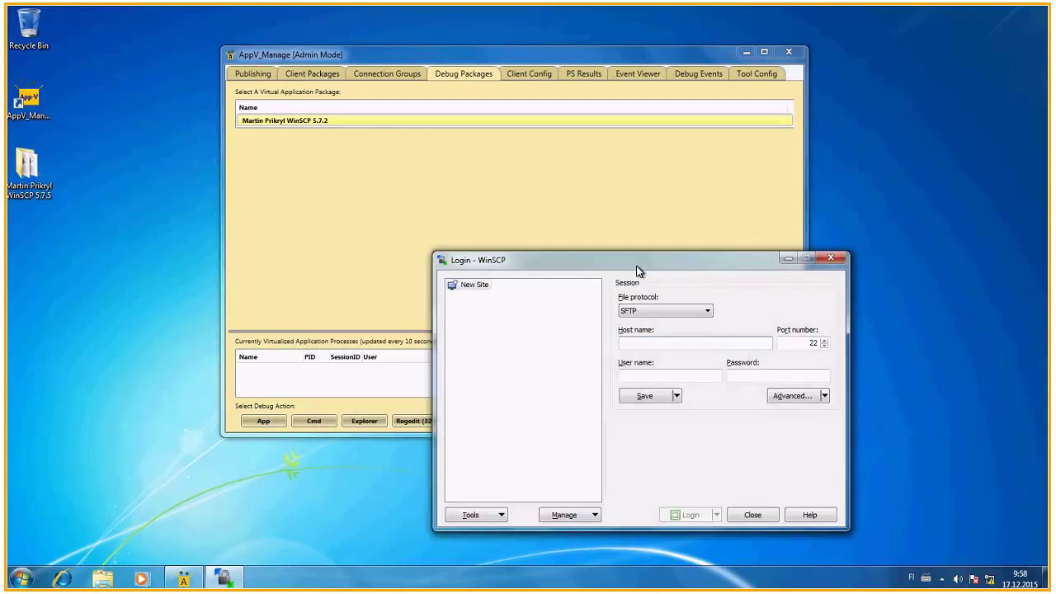
pyautogui.click(832, 259)
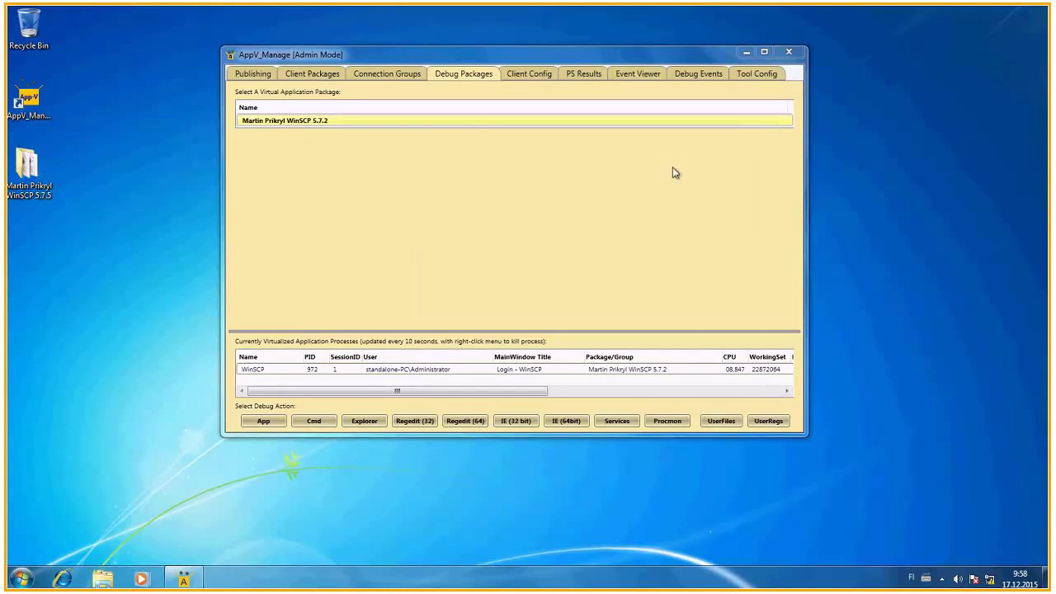
pyautogui.moveTo(556, 53); pyautogui.dragTo(681, 105)
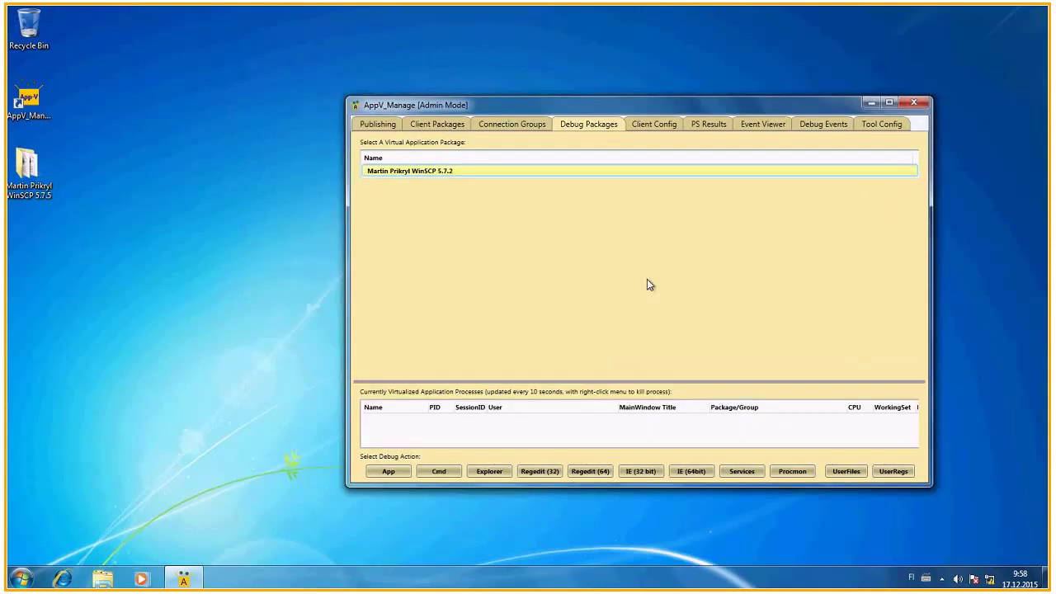
# - Open the 64-bit Registry Editor inside the WinSCP 5.7.2 package's virtual environment and expand HKEY_LOCAL_MACHINE\Software
pyautogui.click(589, 472)
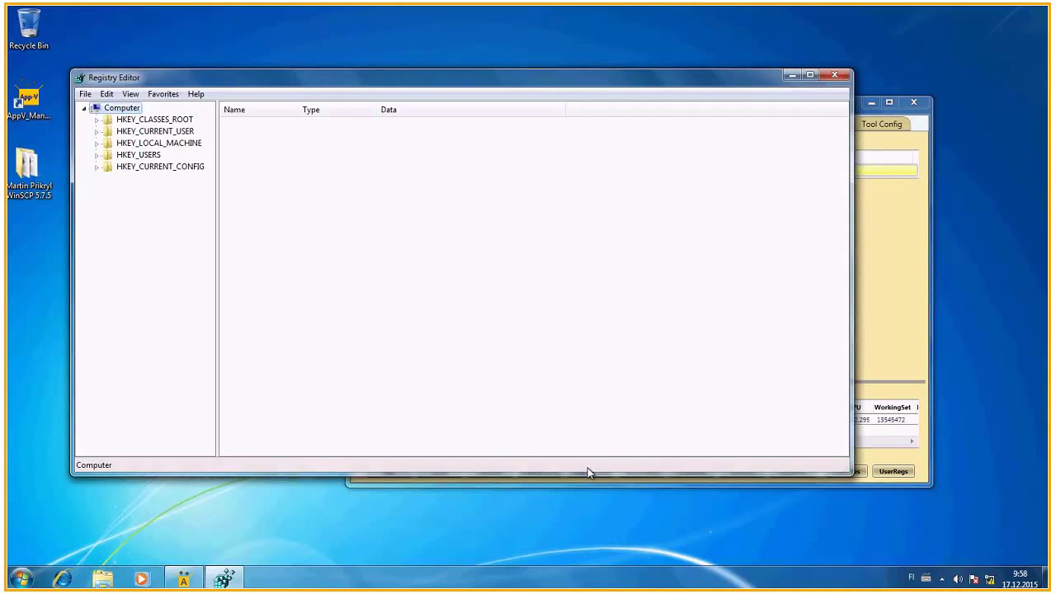
pyautogui.press('Down')
pyautogui.press('Down')
pyautogui.press('Down')
pyautogui.press('Right')
pyautogui.press('Down')
pyautogui.press('Down')
pyautogui.press('Down')
pyautogui.press('Down')
pyautogui.press('Down')
pyautogui.press('Right')
# - Browse the keys under HKEY_LOCAL_MACHINE\Software to examine the merged local and package registry entries
pyautogui.press('Down')
pyautogui.press('Down')
pyautogui.press('Down')
pyautogui.press('Down')
pyautogui.press('Down')
pyautogui.press('Down')
pyautogui.press('Down')
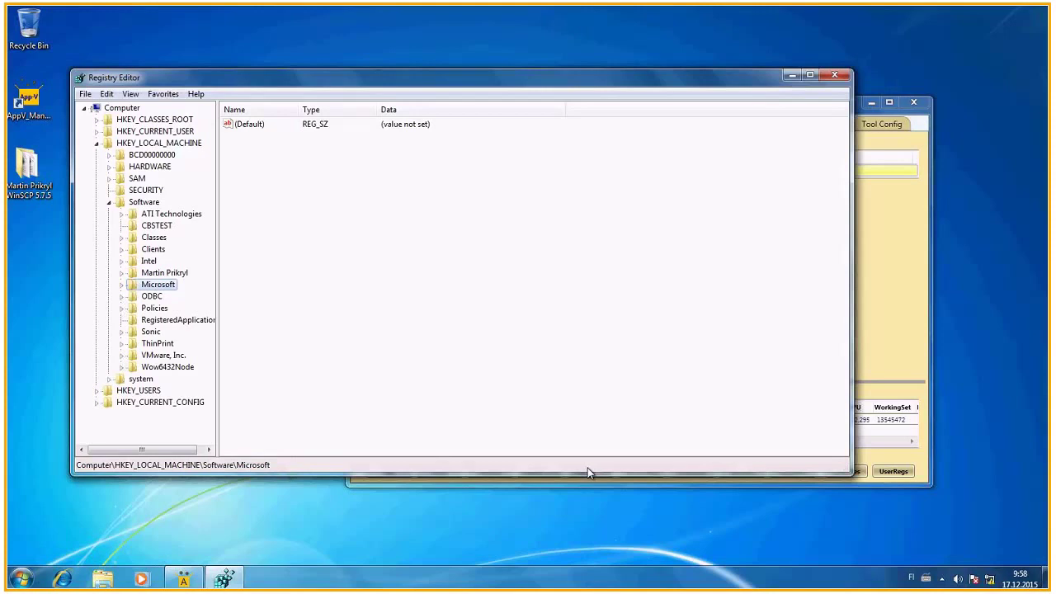
pyautogui.press('Up')
pyautogui.press('Up')
pyautogui.press('Up')
pyautogui.press('Up')
pyautogui.press('Up')
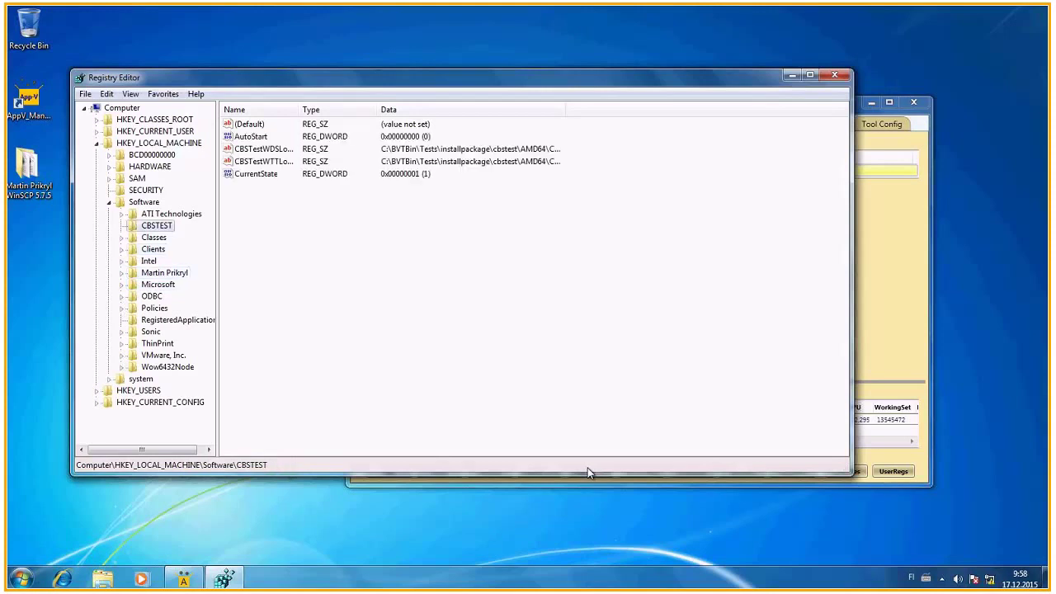
pyautogui.press('Down')
pyautogui.press('Down')
pyautogui.press('Down')
pyautogui.press('Down')
pyautogui.press('Down')
pyautogui.press('Down')
pyautogui.press('Down')
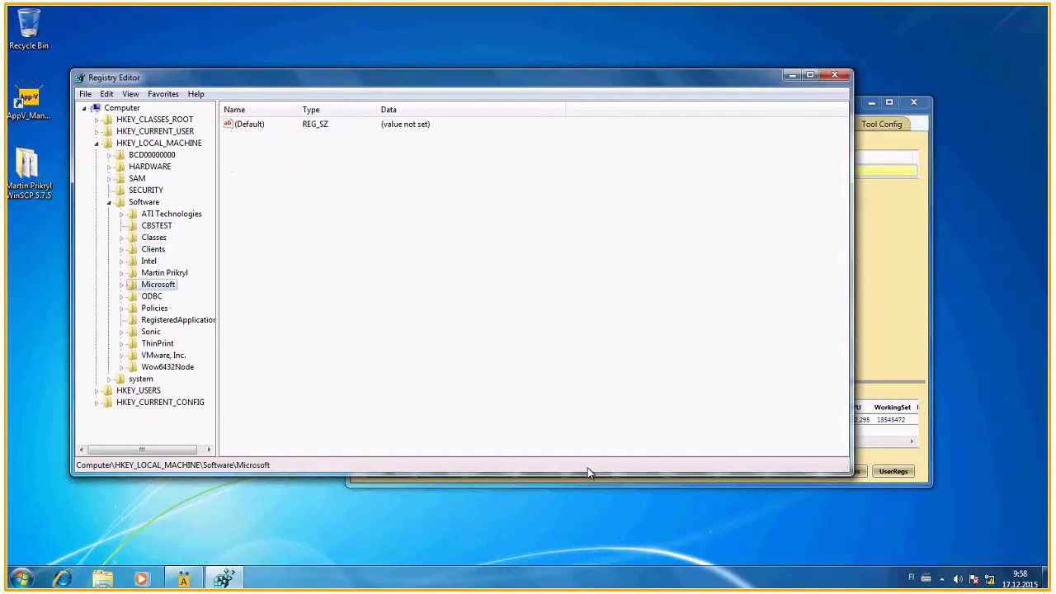
pyautogui.press('Down')
pyautogui.press('Up')
pyautogui.press('Up')
pyautogui.press('Up')
pyautogui.press('Up')
# - Examine the WinSCP 2 and WinSCPCapabilities subkeys under the WinSCP vendor key, and close the Registry Editor
pyautogui.press('Right')
pyautogui.press('Down')
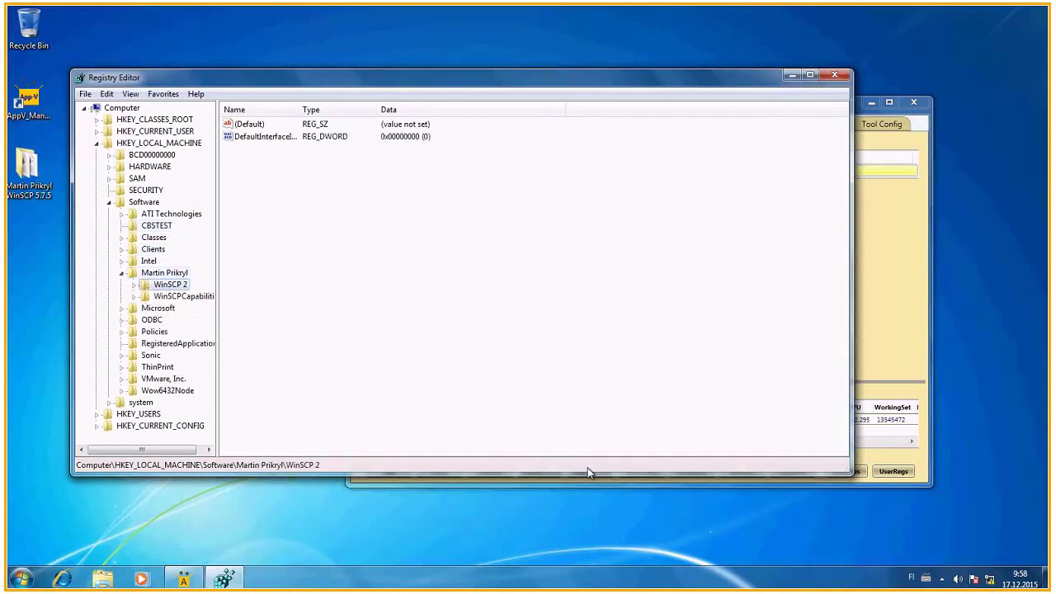
pyautogui.press('Right')
pyautogui.press('Right')
pyautogui.press('Up')
pyautogui.press('Up')
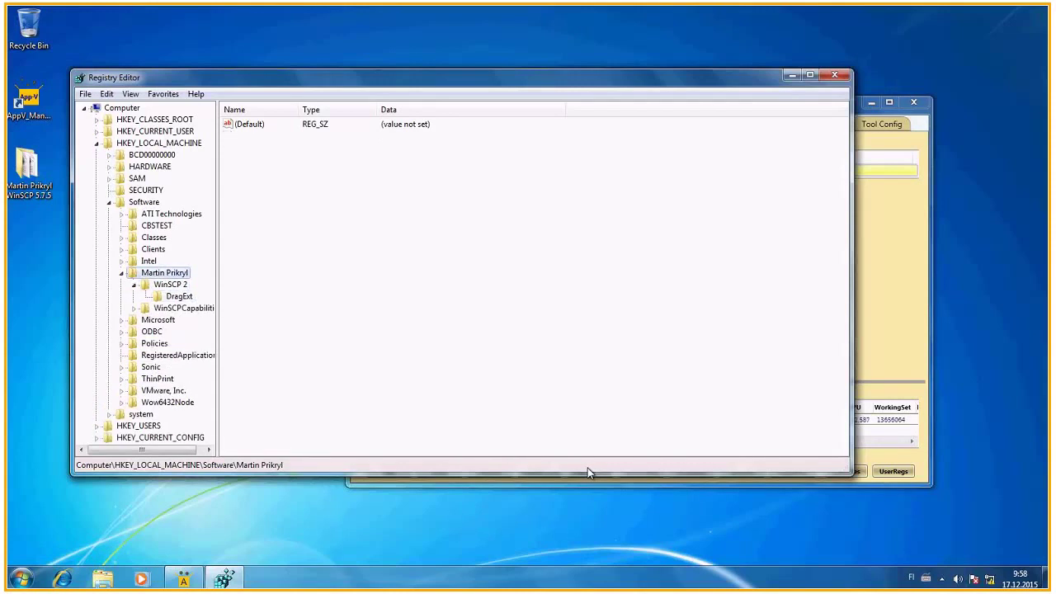
pyautogui.press('Down')
pyautogui.press('Down')
pyautogui.press('Down')
pyautogui.press('Right')
pyautogui.press('Left')
pyautogui.press('Up')
pyautogui.press('Up')
pyautogui.press('Up')
pyautogui.press('Down')
pyautogui.press('Down')
pyautogui.press('Up')
pyautogui.press('Up')
pyautogui.click(834, 76)
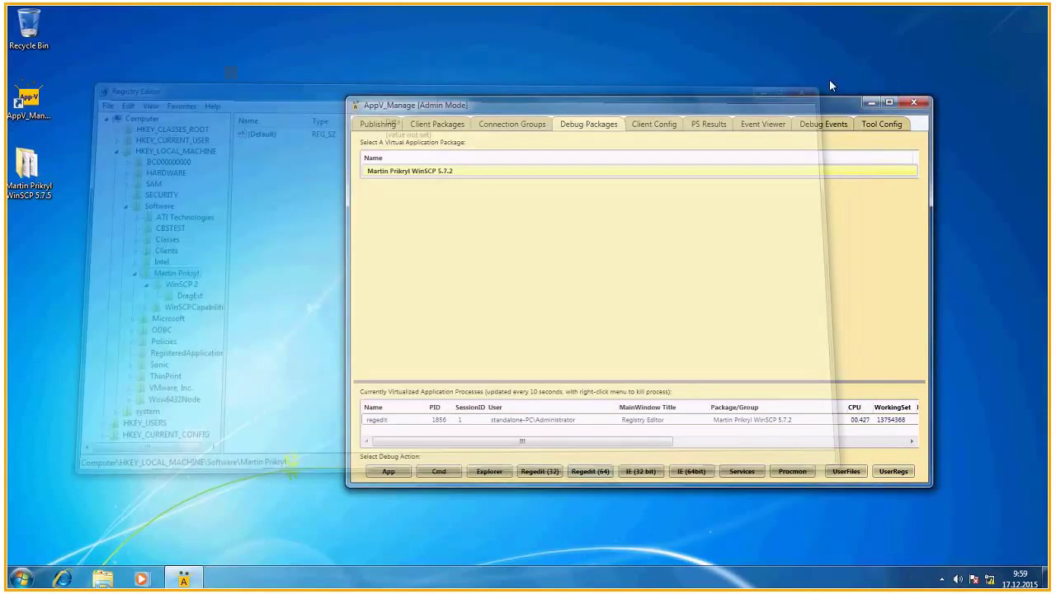
# - Launch regedit natively from Windows, outside the package's virtual environment, and expand HKEY_LOCAL_MACHINE\SOFTWARE
pyautogui.click(22, 577)
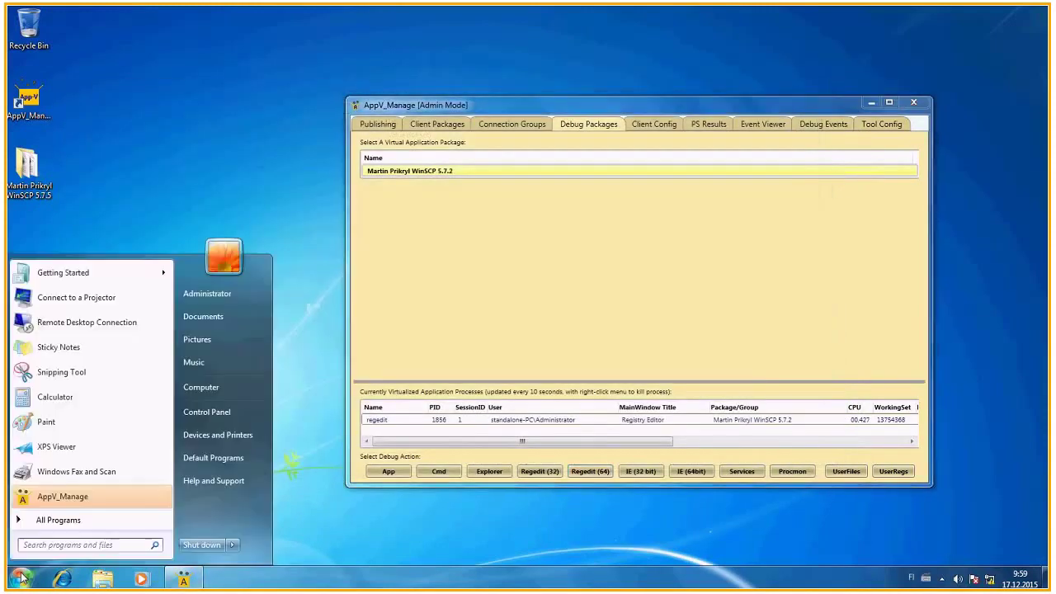
pyautogui.write('regedit')
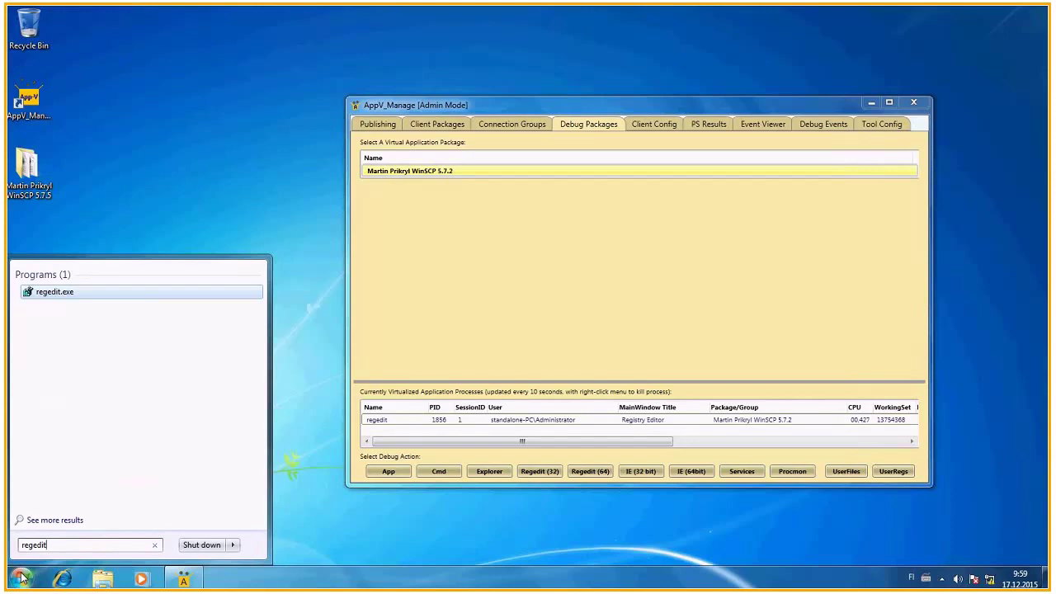
pyautogui.press('Return')
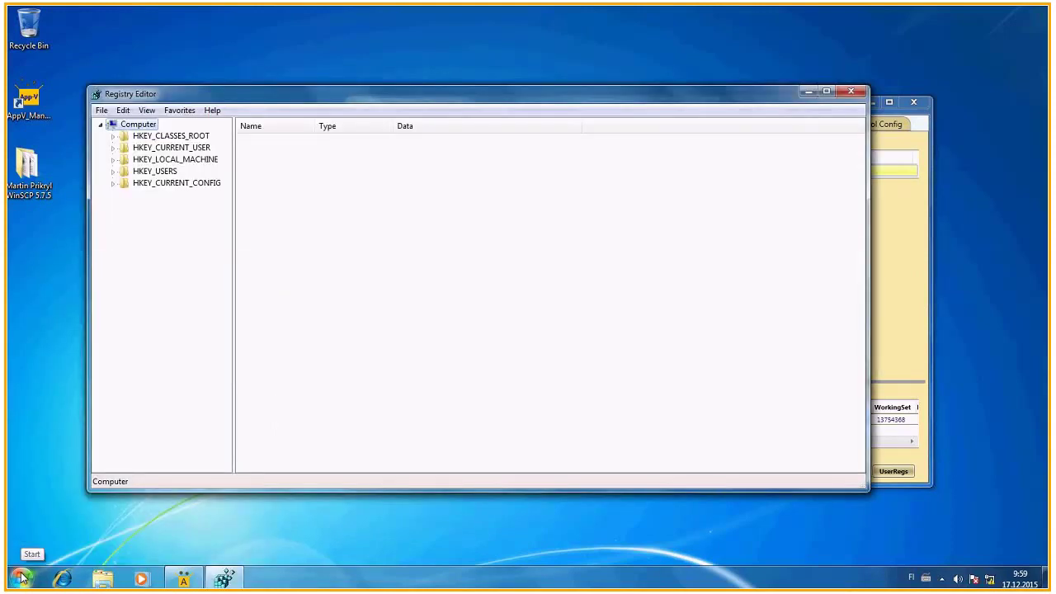
pyautogui.press('Down')
pyautogui.press('Down')
pyautogui.press('Down')
pyautogui.press('Right')
pyautogui.press('Down')
pyautogui.press('Down')
pyautogui.press('Down')
pyautogui.press('Down')
pyautogui.press('Down')
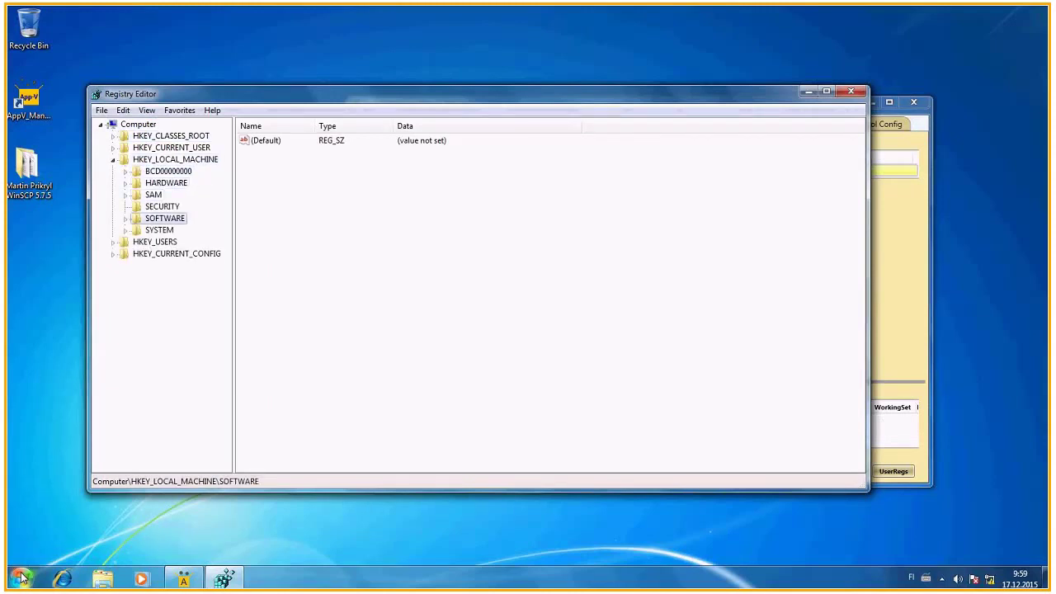
pyautogui.press('Right')
# - Look through the native SOFTWARE subkeys for the WinSCP vendor key
pyautogui.press('Down')
pyautogui.press('Down')
pyautogui.press('Down')
pyautogui.press('Down')
pyautogui.press('Down')
pyautogui.press('Down')
pyautogui.press('Down')
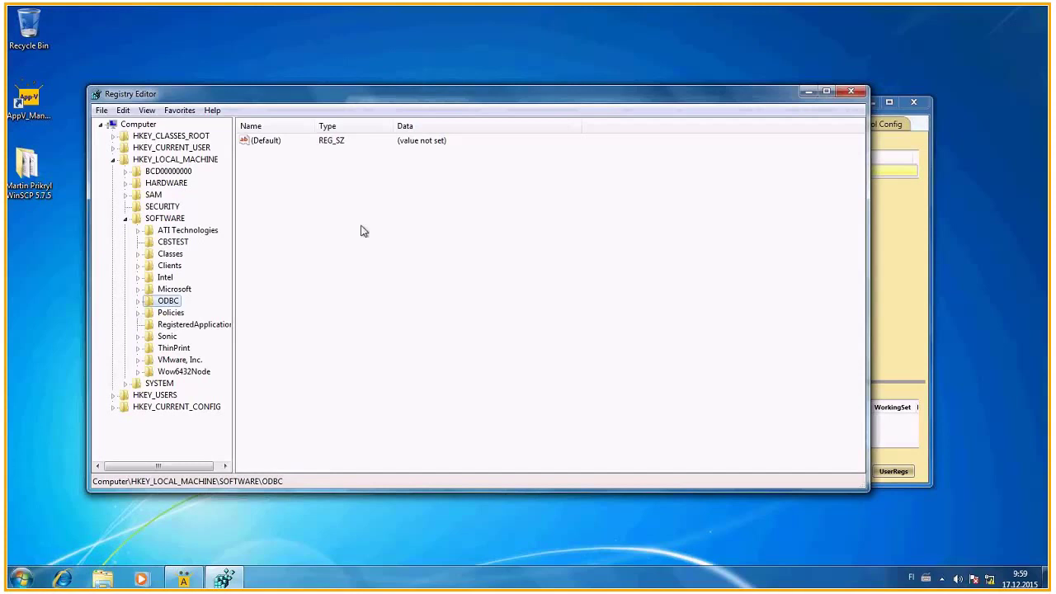
# - Create a new key named testi1 under HKEY_LOCAL_MACHINE\SOFTWARE
pyautogui.rightClick(175, 218)
pyautogui.moveTo(230, 245)
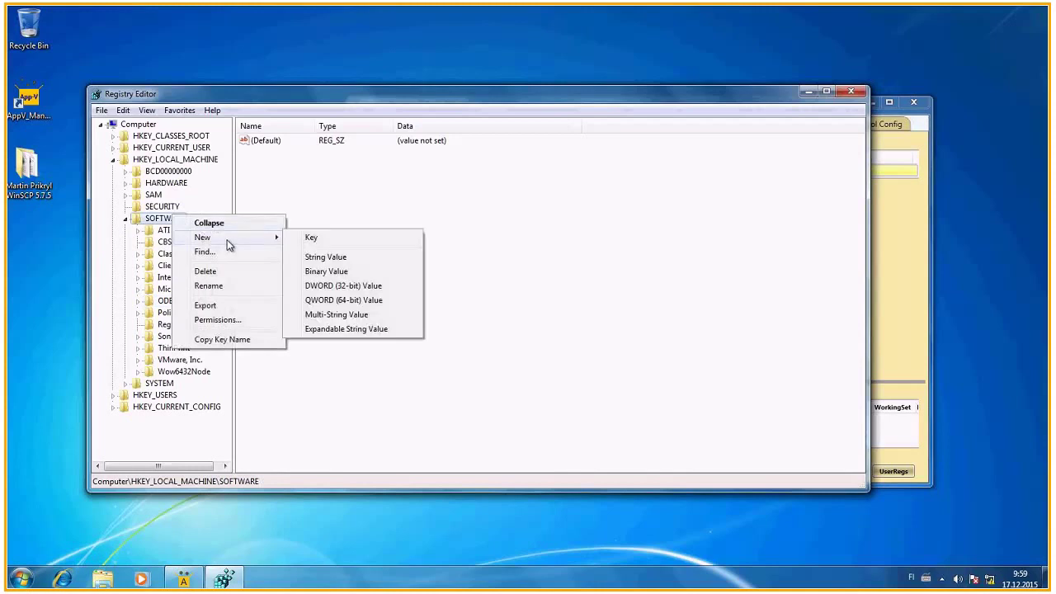
pyautogui.click(334, 244)
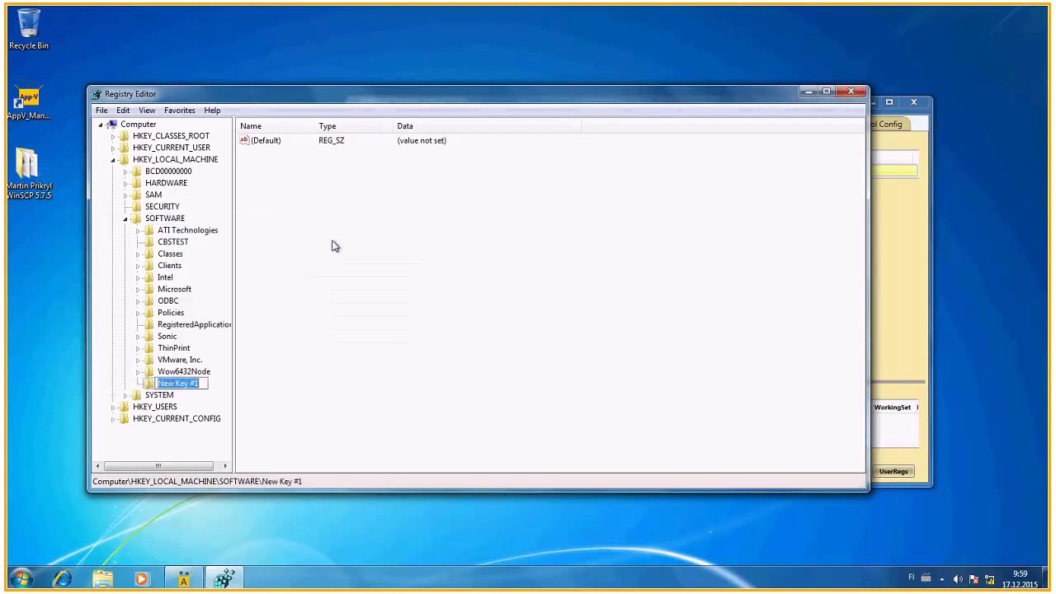
pyautogui.write('te')
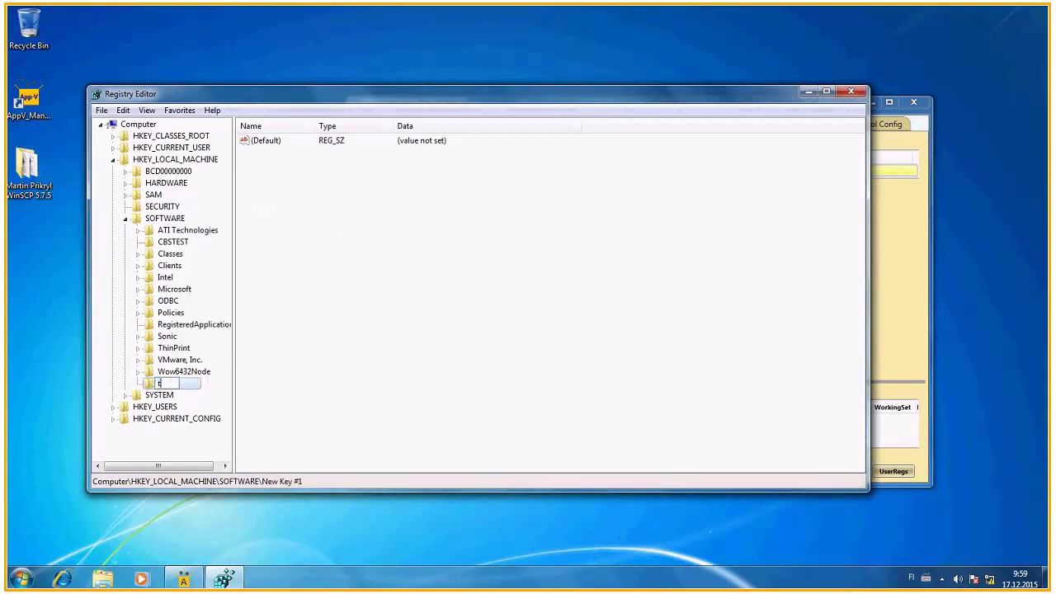
pyautogui.write('sti1')
pyautogui.press('Return')
# - Add a DWORD (32-bit) value named testi with data 2 to the testi1 key, and close the Registry Editor
pyautogui.rightClick(333, 245)
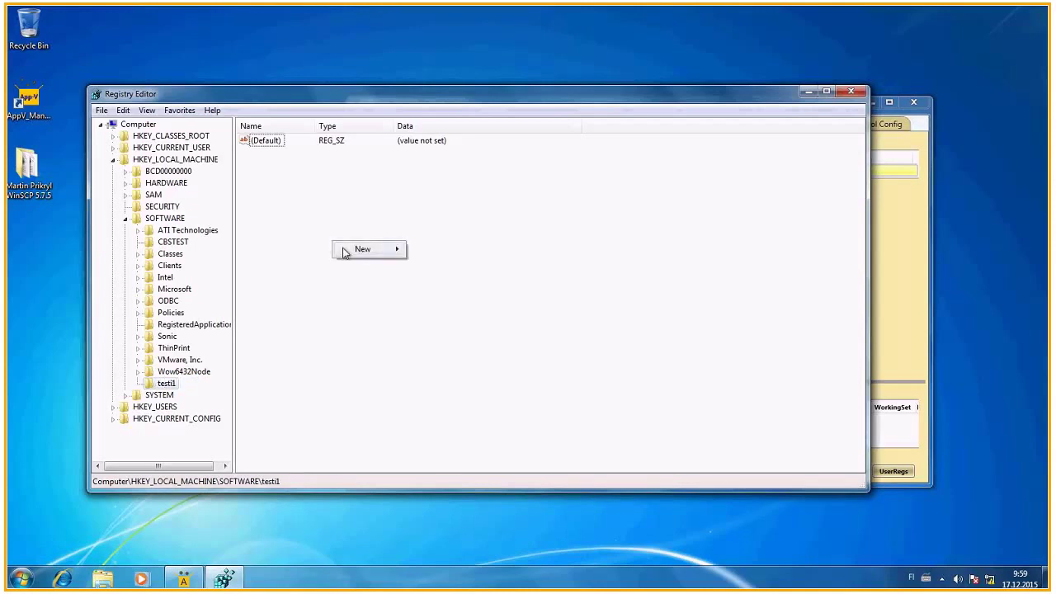
pyautogui.moveTo(373, 252)
pyautogui.click(464, 298)
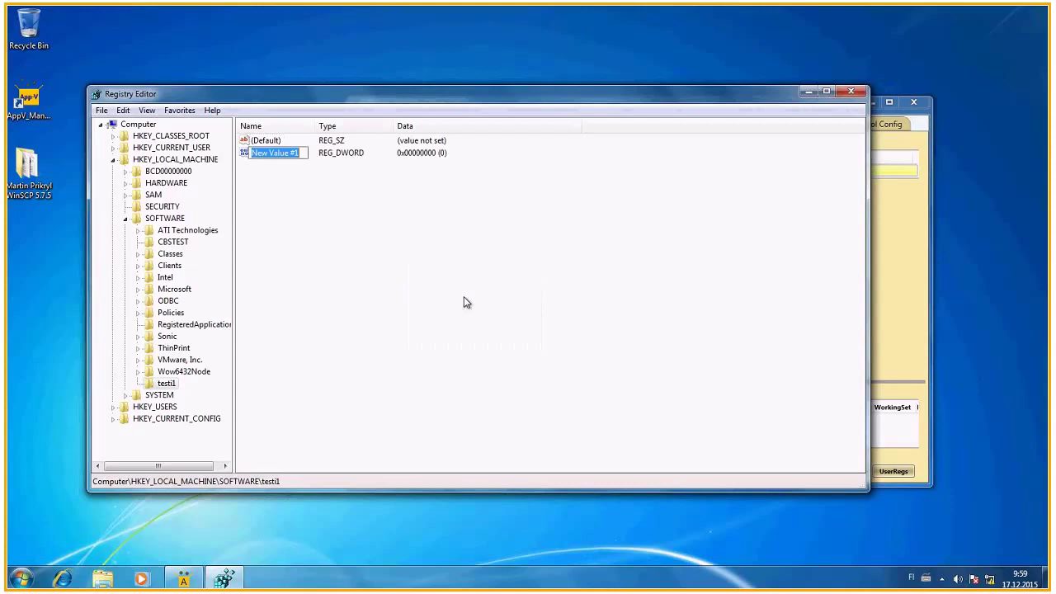
pyautogui.write('t')
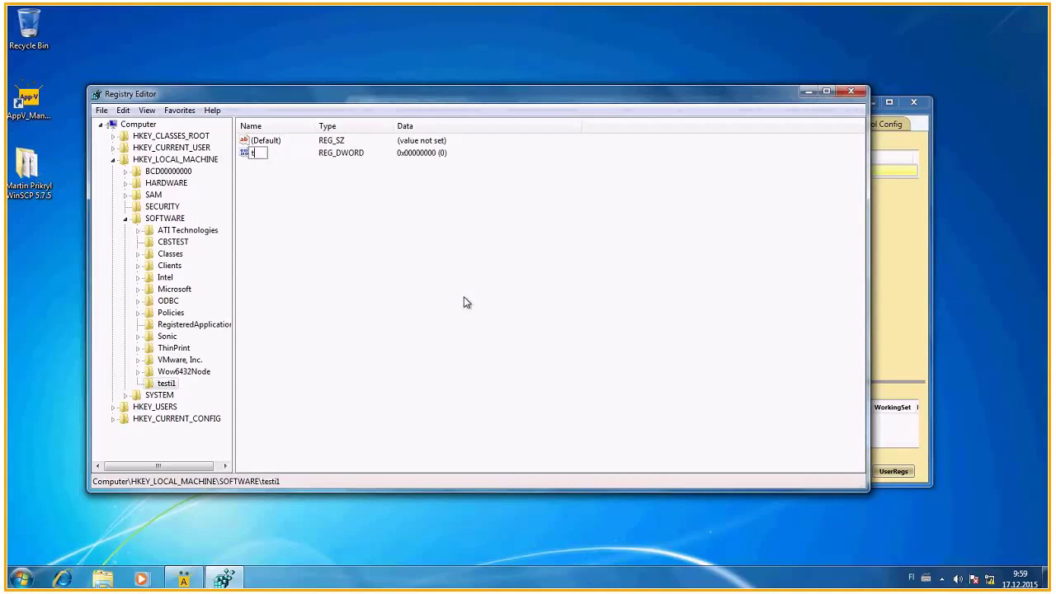
pyautogui.write('esti')
pyautogui.press('Return')
pyautogui.press('Return')
pyautogui.write('2')
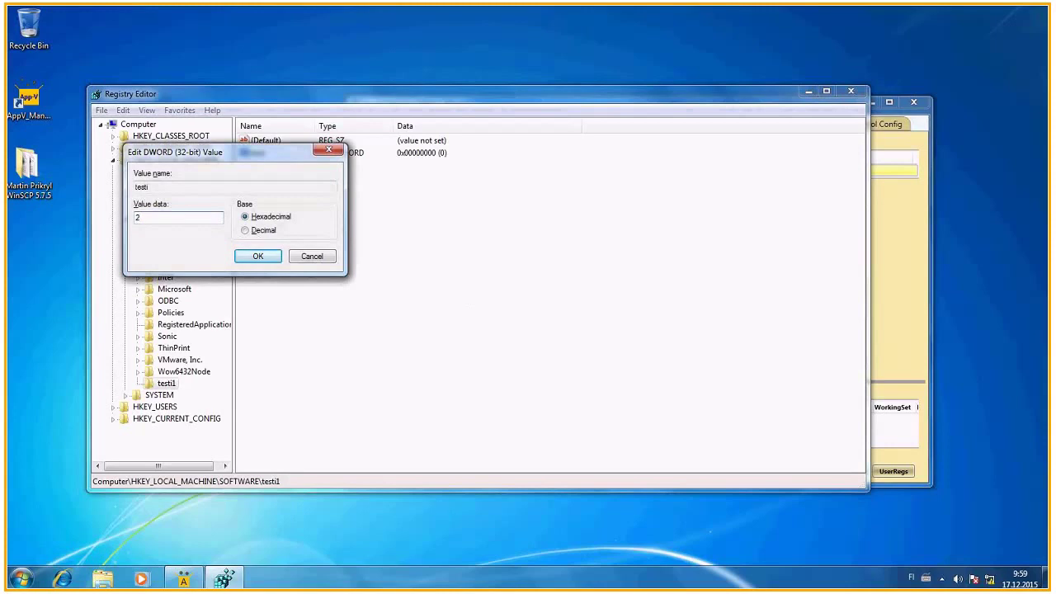
pyautogui.press('Return')
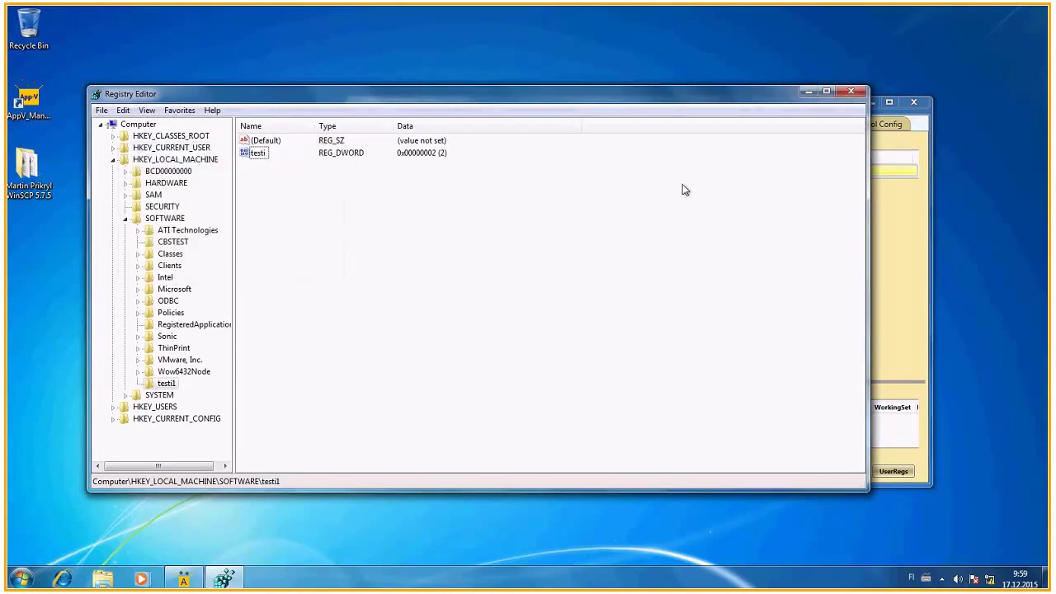
pyautogui.click(850, 93)
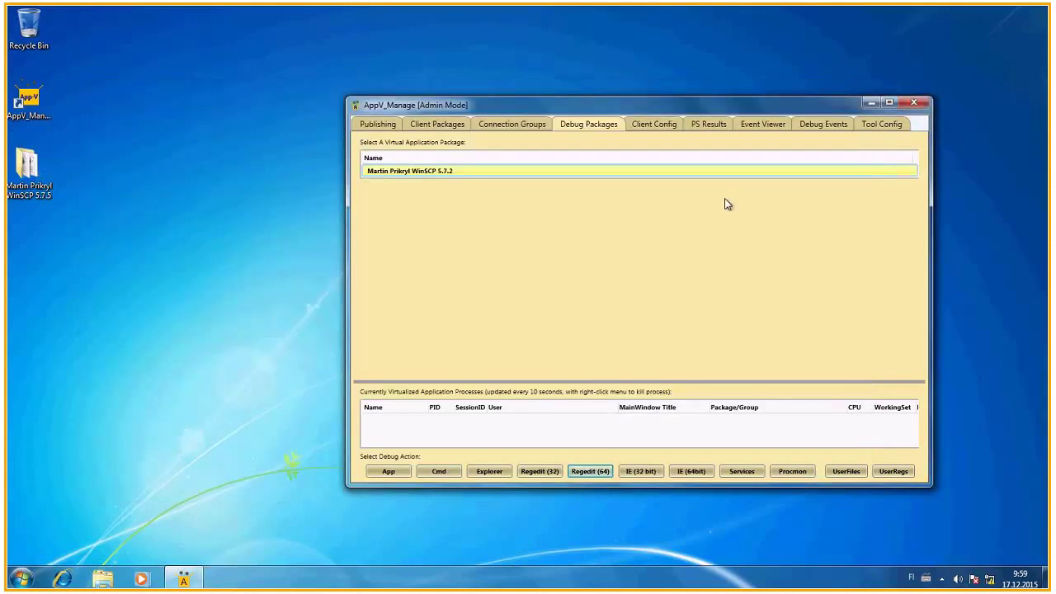
# - Reopen the WinSCP package's 64-bit virtual Registry Editor and show the contents of the Software\testi1 key
pyautogui.click(591, 471)
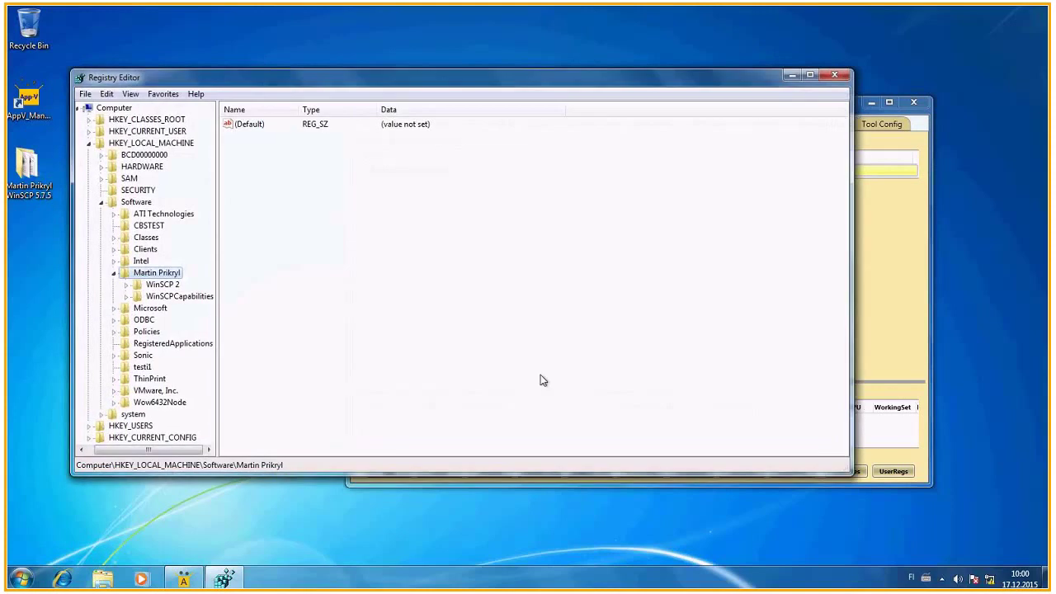
pyautogui.press('Left')
pyautogui.press('Down')
pyautogui.press('Down')
pyautogui.press('Down')
pyautogui.press('Down')
pyautogui.press('Down')
pyautogui.press('Down')
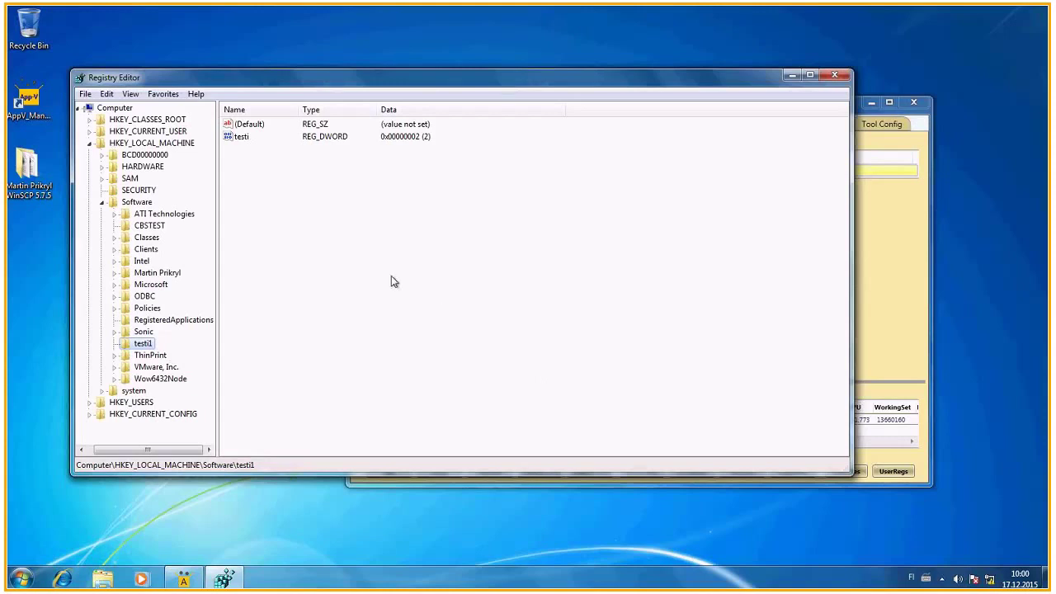
# - Set the testi value's data to 1 in the package's virtual registry and close the Registry Editor
pyautogui.doubleClick(242, 137)
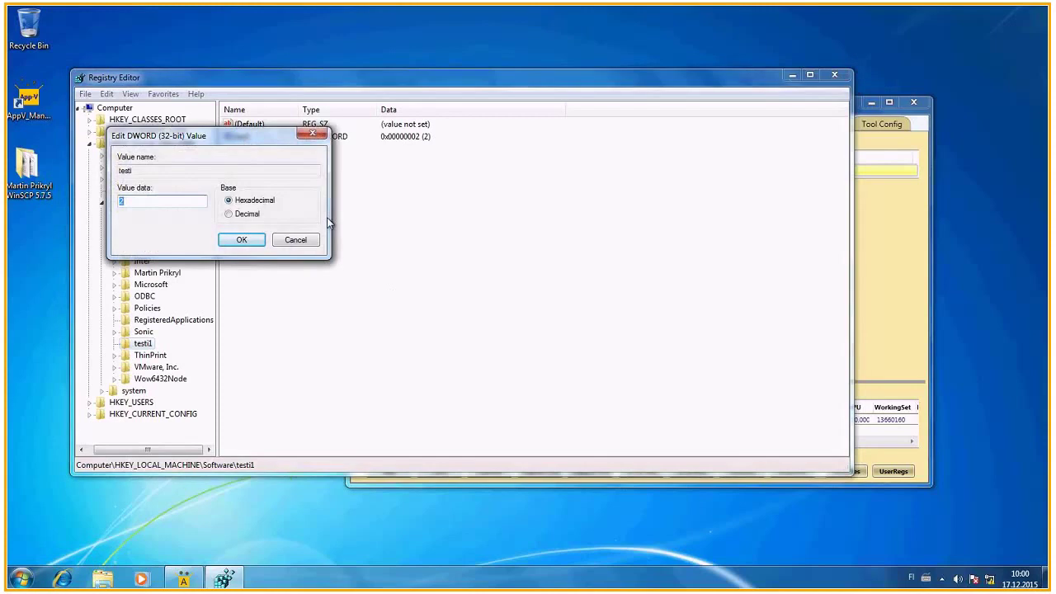
pyautogui.write('1')
pyautogui.moveTo(239, 151); pyautogui.dragTo(353, 230)
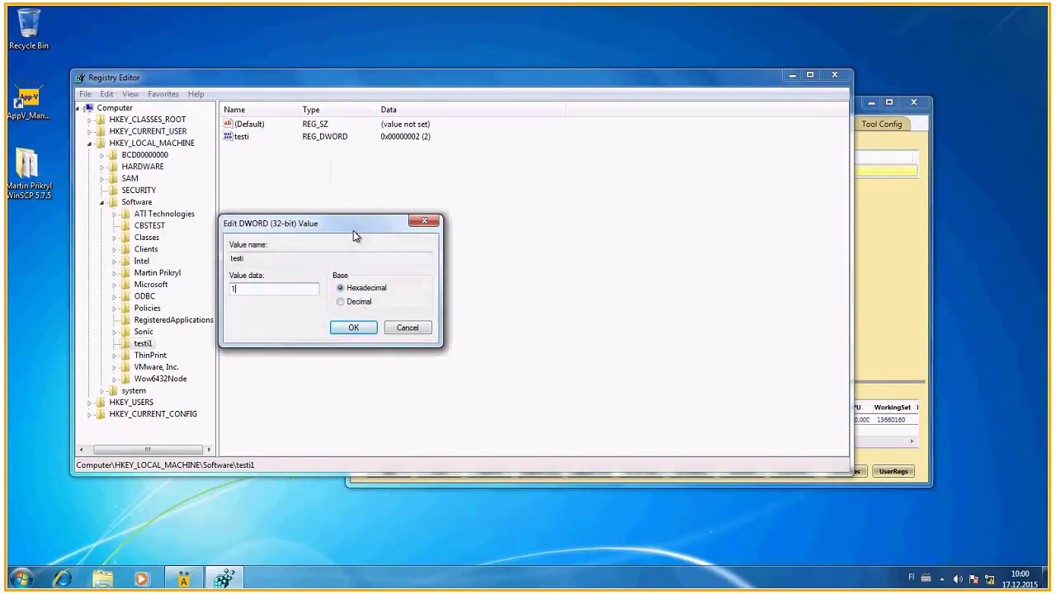
pyautogui.click(347, 329)
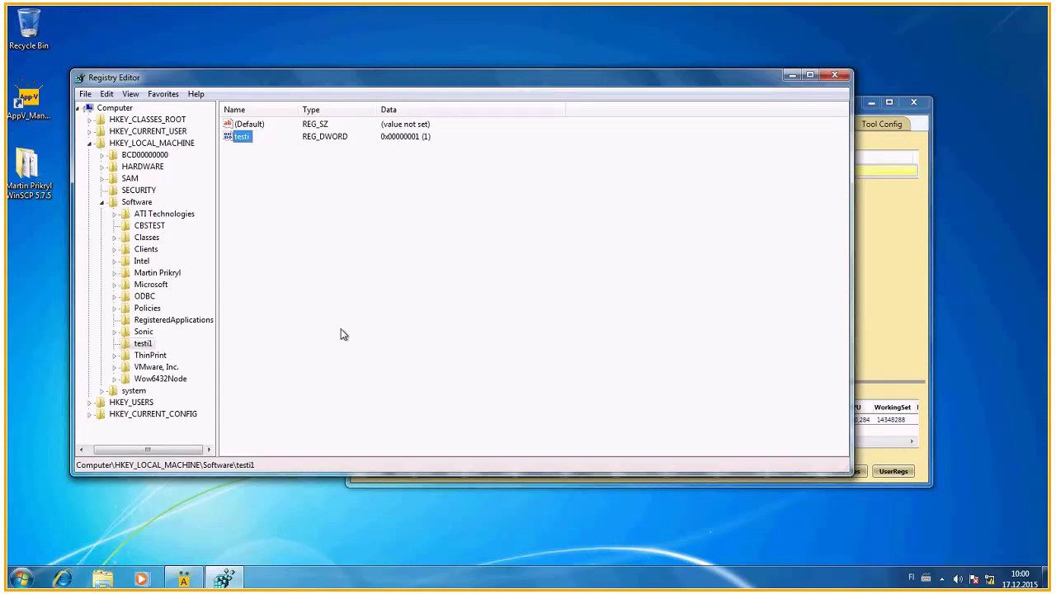
pyautogui.click(540, 281)
pyautogui.click(834, 75)
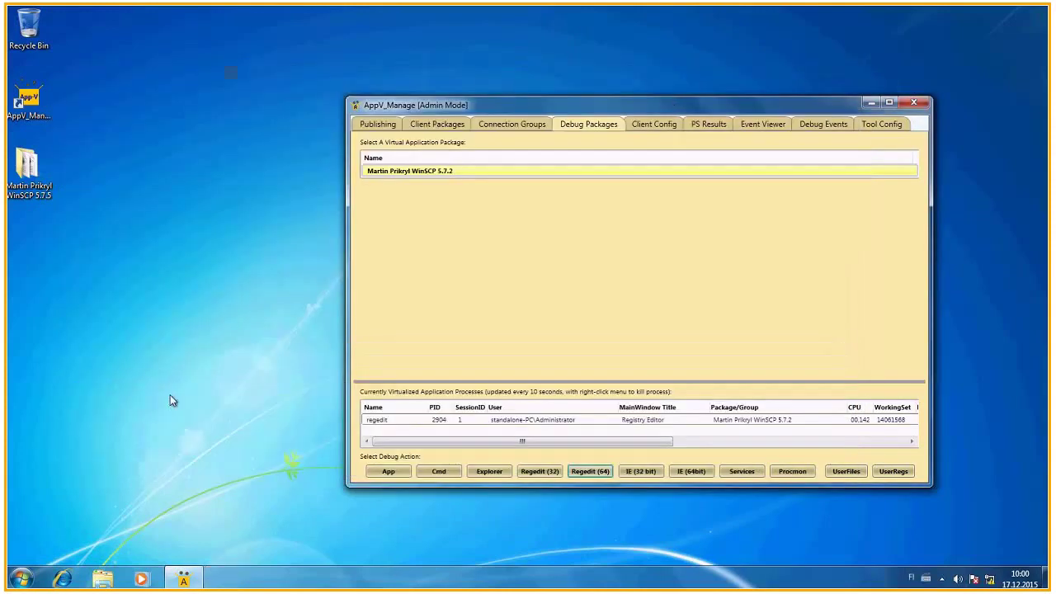
# - Open the native Windows Registry Editor and check the testi value's data in HKEY_LOCAL_MACHINE\SOFTWARE\testi1
pyautogui.click(22, 576)
pyautogui.write('regedit')
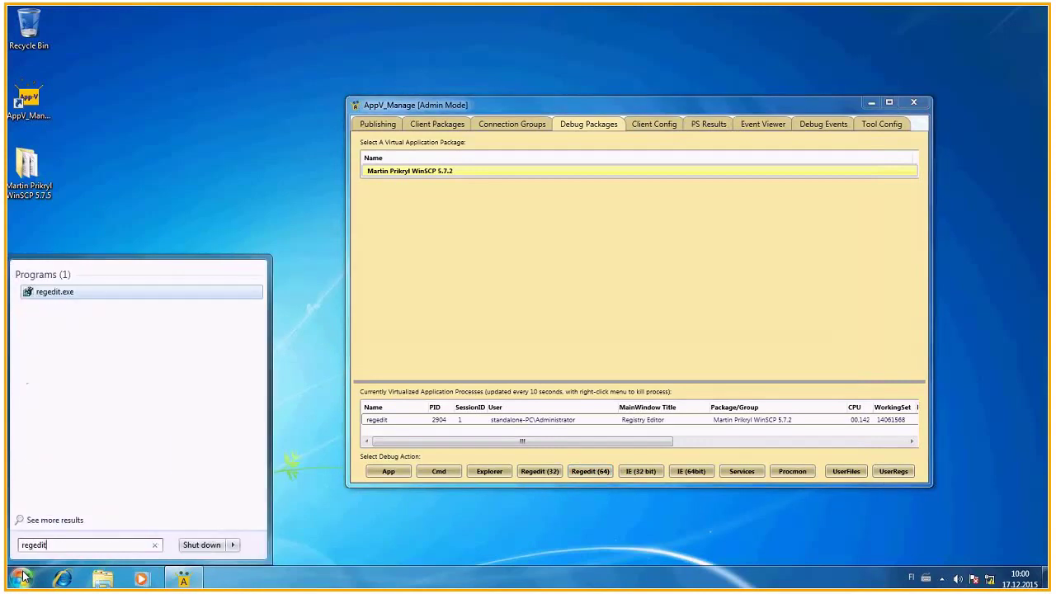
pyautogui.press('Return')
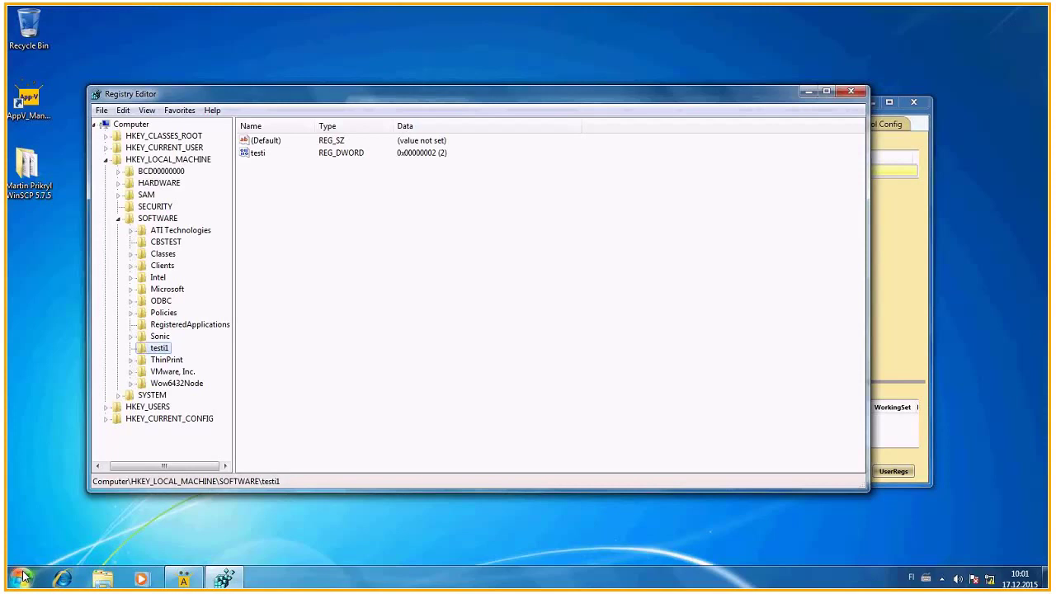
pyautogui.click(423, 244)
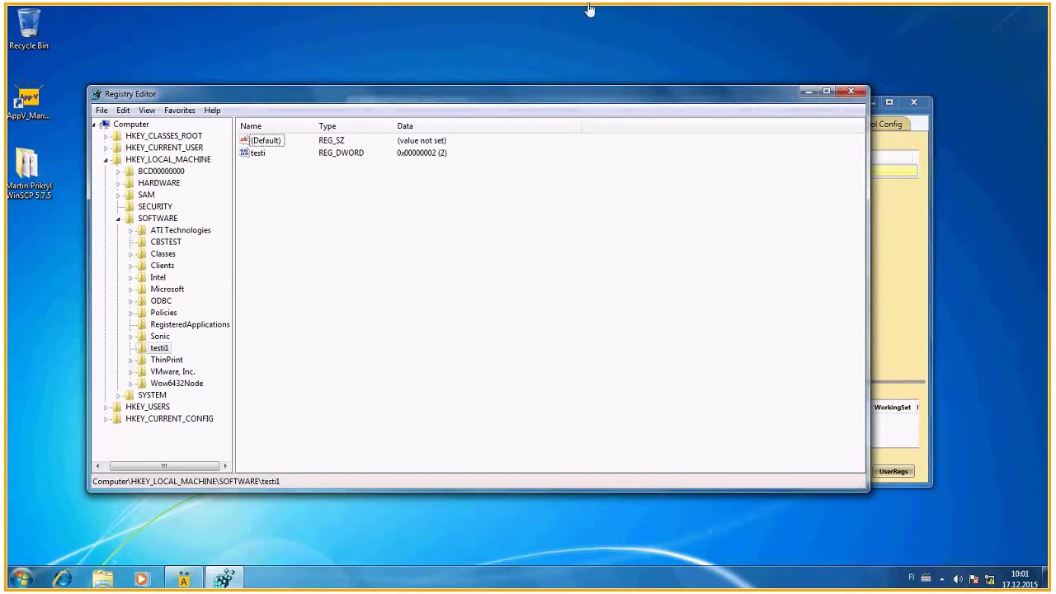
# - Pause the Win7x64SP1EntEng Standalone AppV5.1 virtual machine and switch to appv2.pdf in Adobe Reader
pyautogui.moveTo(584, 10)
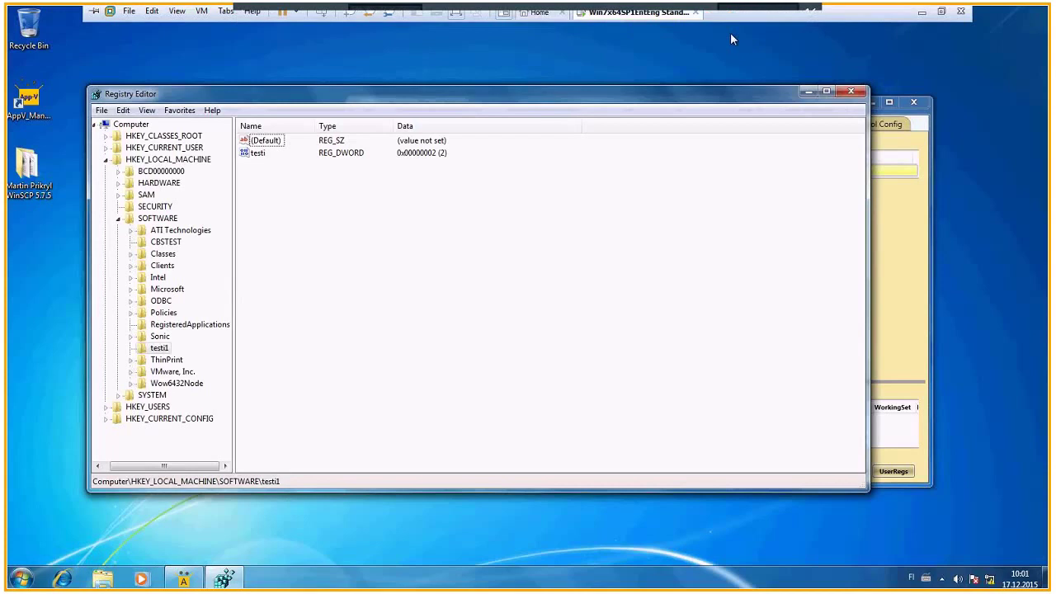
pyautogui.click(944, 13)
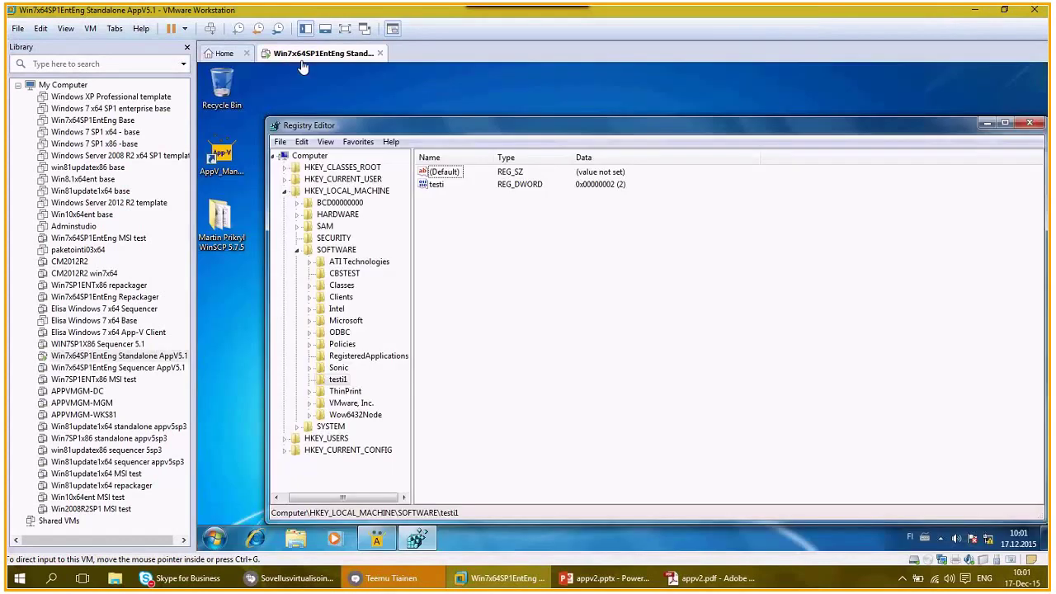
pyautogui.rightClick(302, 62)
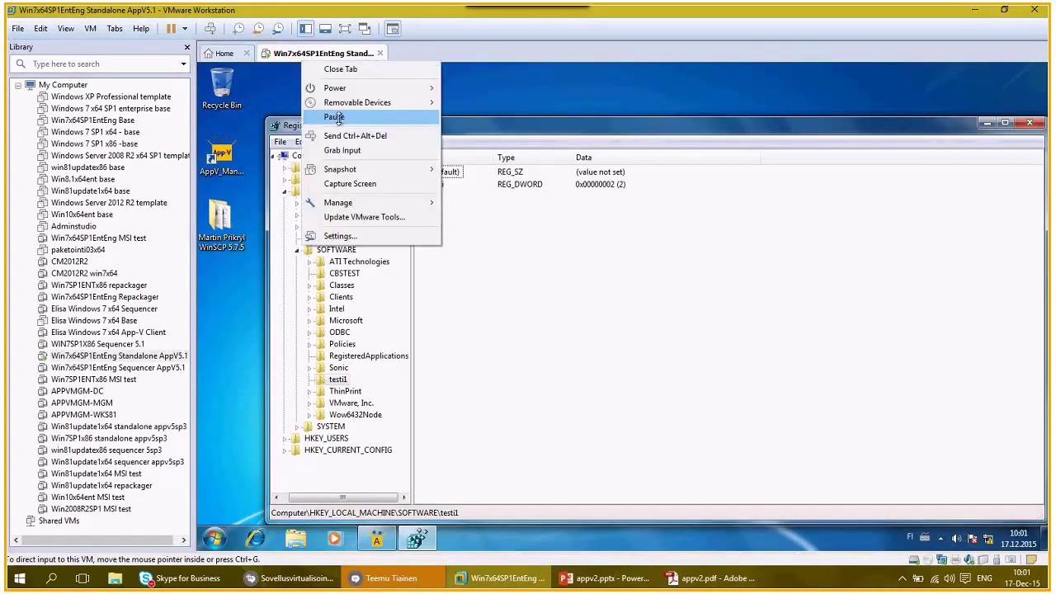
pyautogui.click(334, 118)
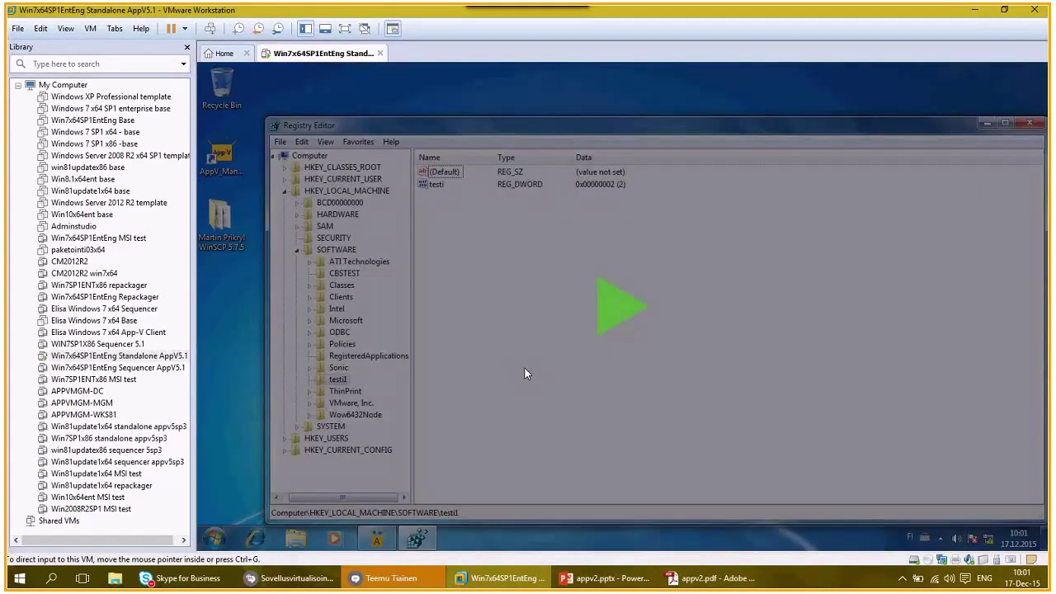
pyautogui.click(714, 579)
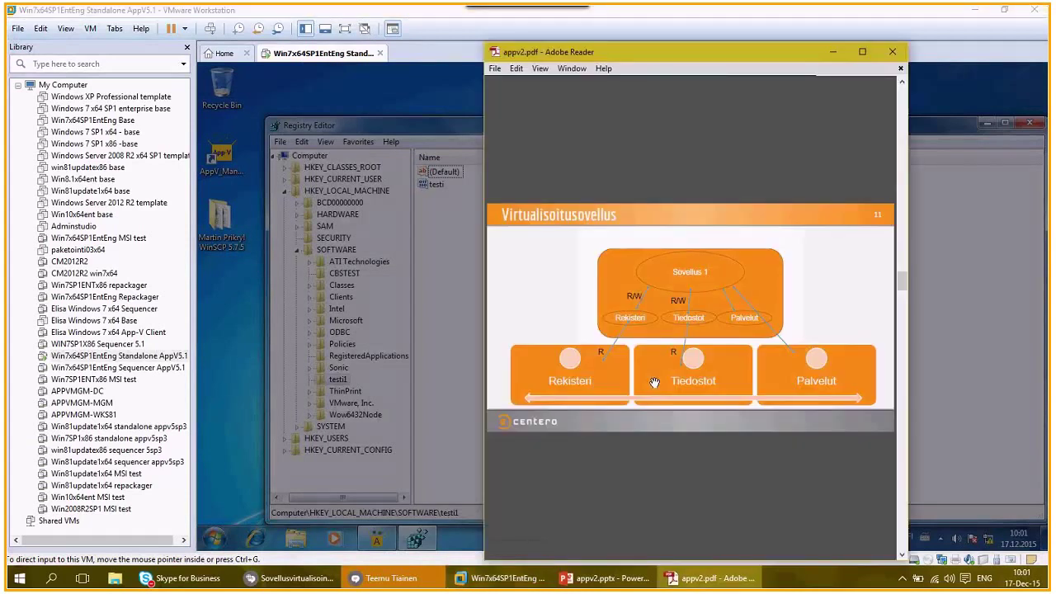